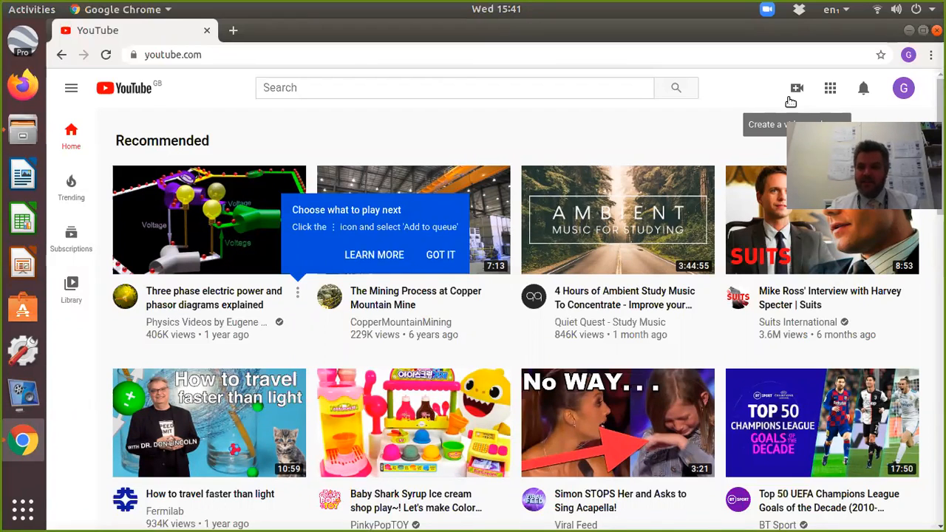
# Start a YouTube video upload and add zoom_0.mp4 from the open file manager folder as the file.
pyautogui.click(798, 90)
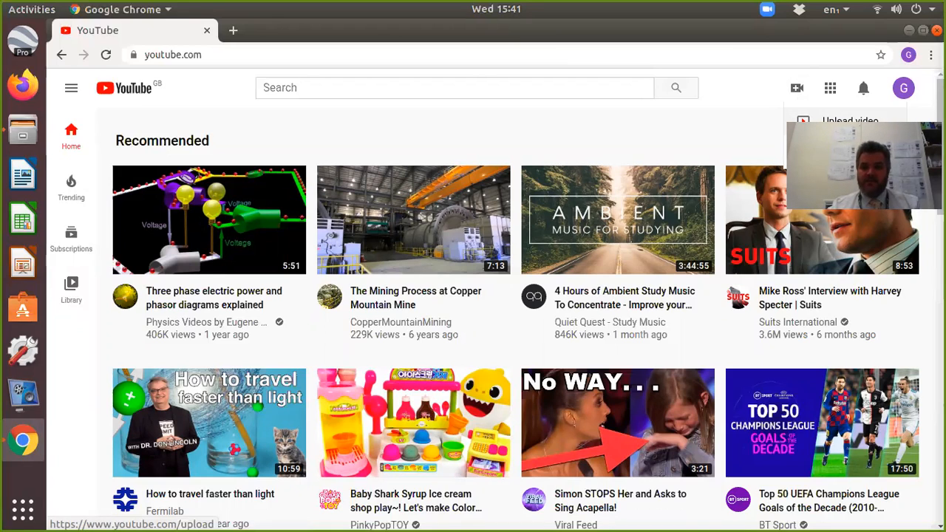
pyautogui.click(828, 122)
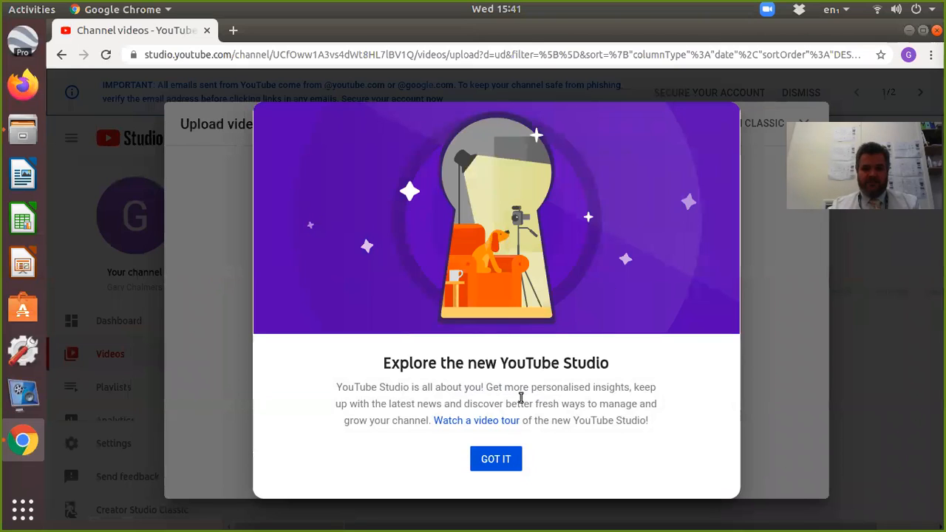
pyautogui.click(497, 459)
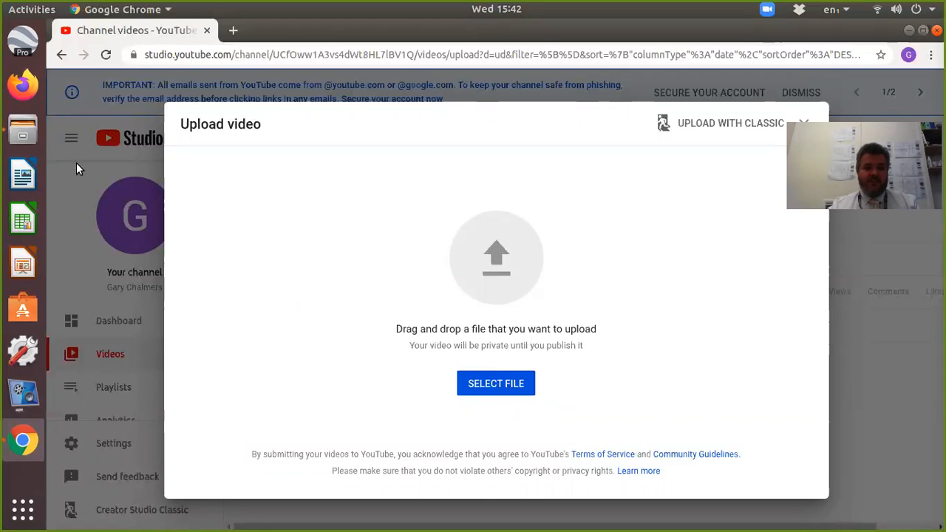
pyautogui.click(20, 132)
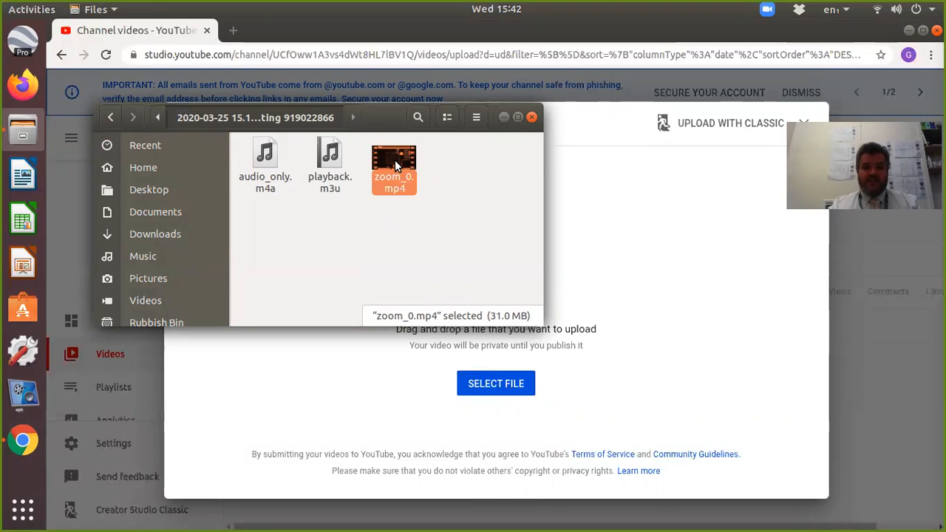
pyautogui.moveTo(395, 159); pyautogui.dragTo(578, 264)
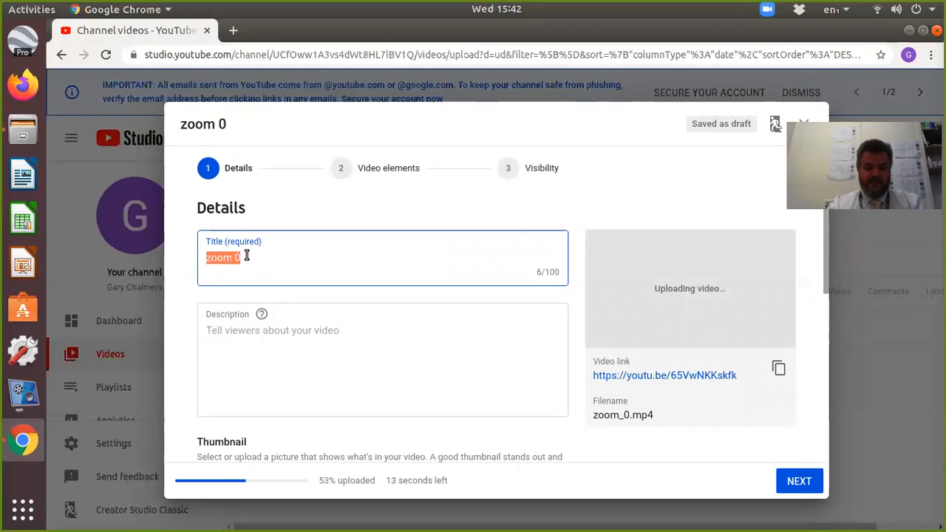
# Replace the video title with "Charles' Law Experiment - Quick Version".
pyautogui.write("Charles'")
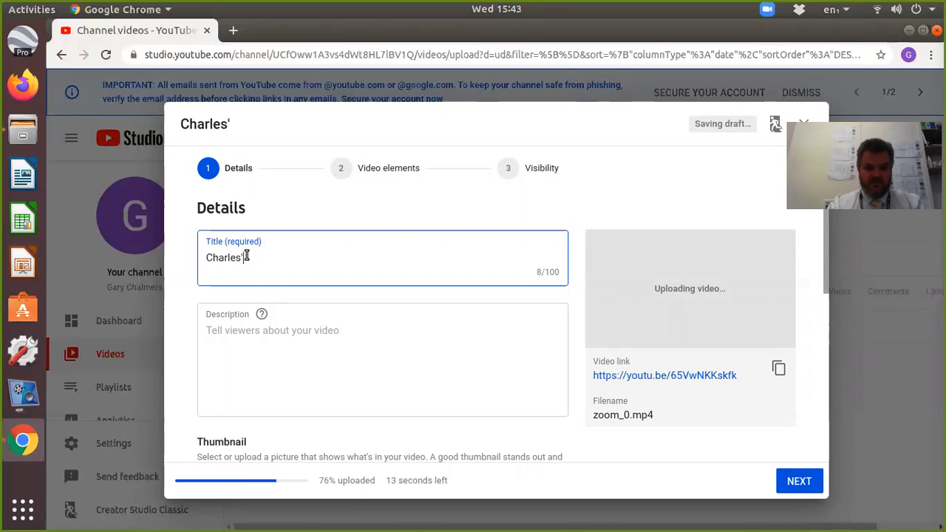
pyautogui.write(' Law E')
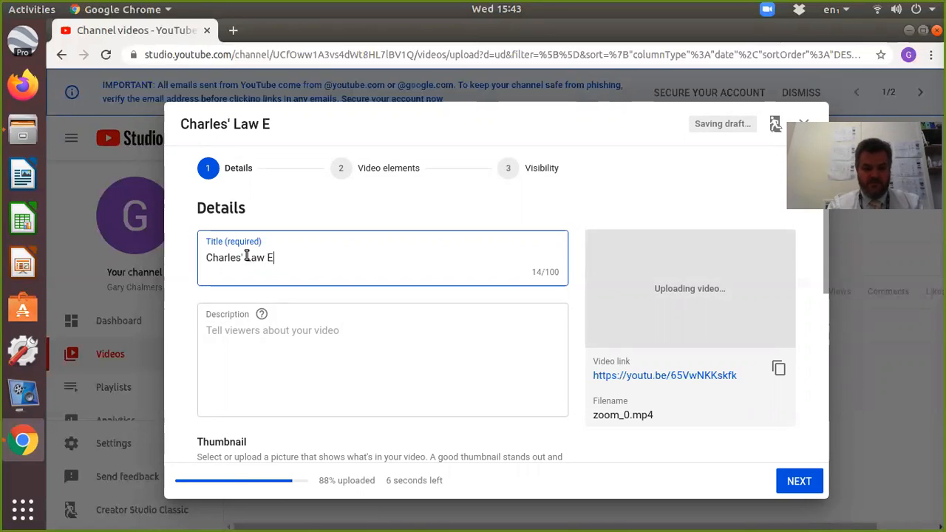
pyautogui.write('xperimetn')
pyautogui.press('BackSpace')
pyautogui.press('BackSpace')
pyautogui.write('nt - Quick ')
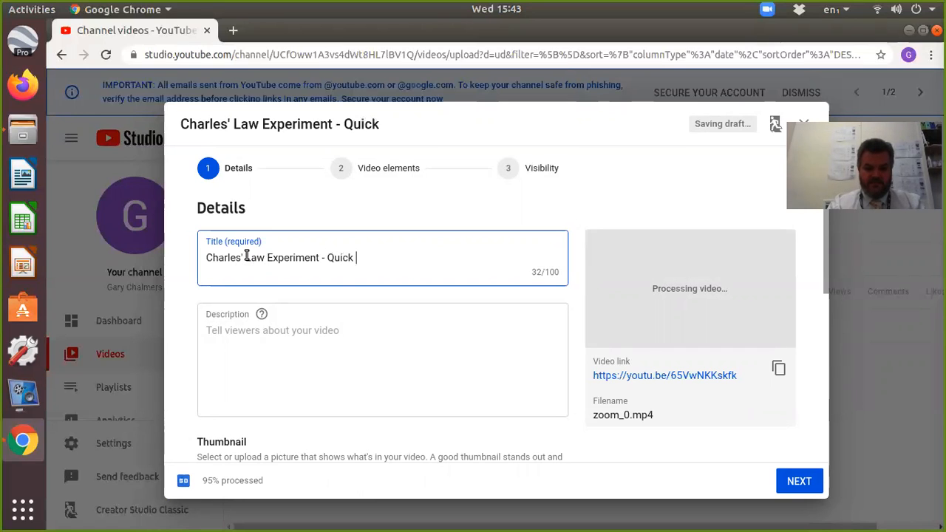
pyautogui.write('Version')
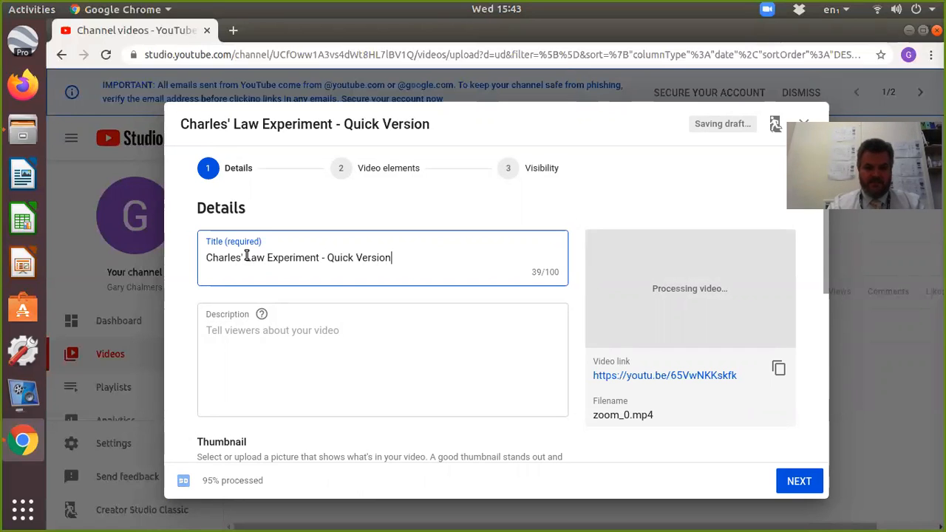
# Enter the video description "Do the experiment described. Report from you due on Monday 30 March at 9am.", correcting any misspelling.
pyautogui.click(272, 330)
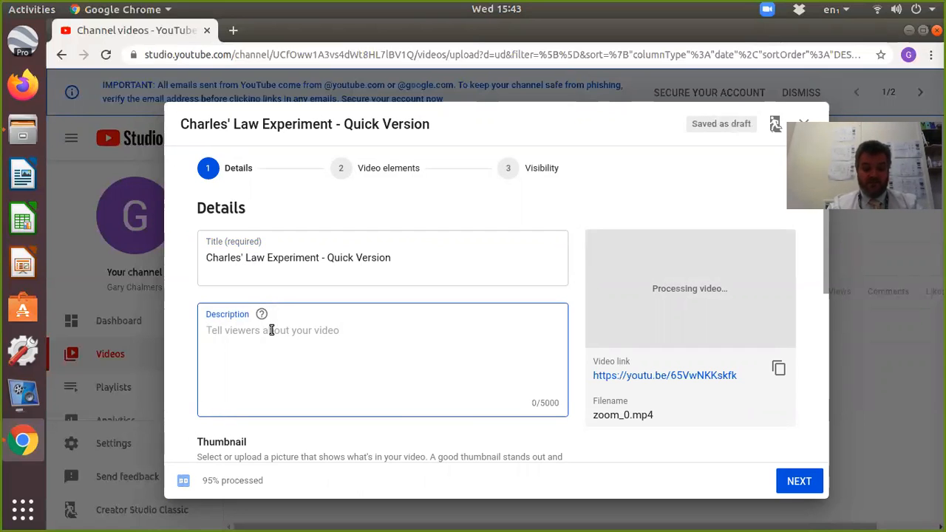
pyautogui.write('Do')
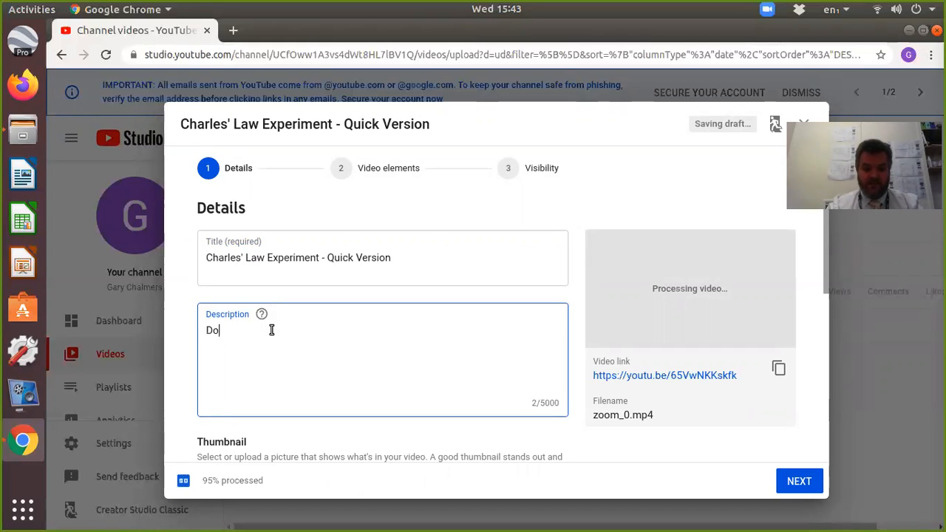
pyautogui.write(' the exp')
pyautogui.write('emnt')
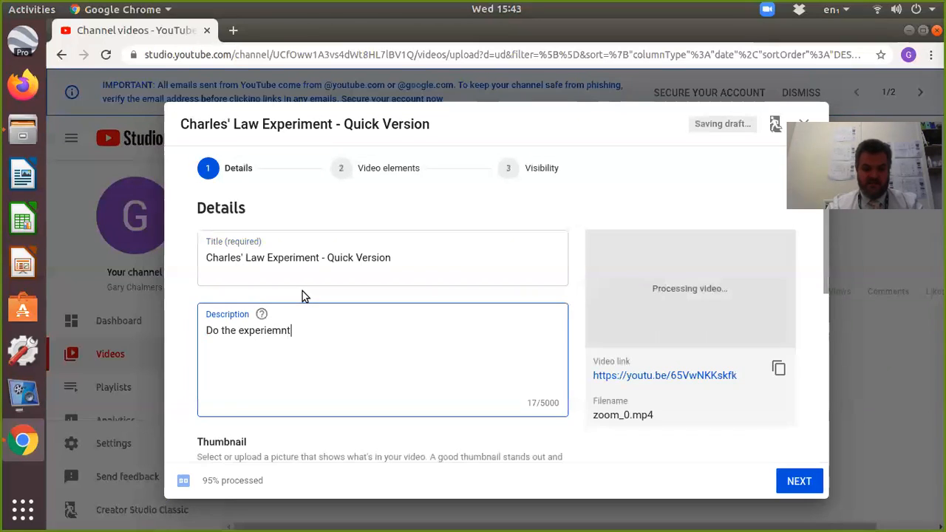
pyautogui.write(' described')
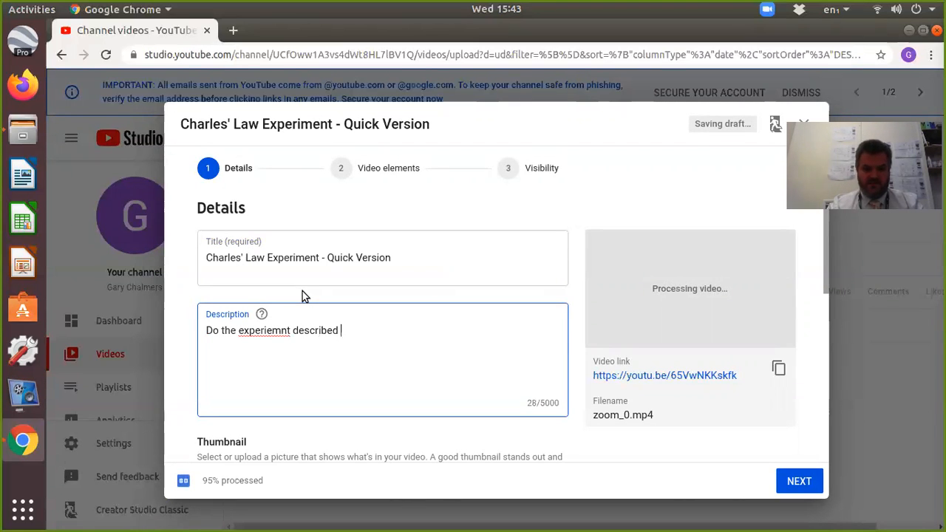
pyautogui.write('. Report')
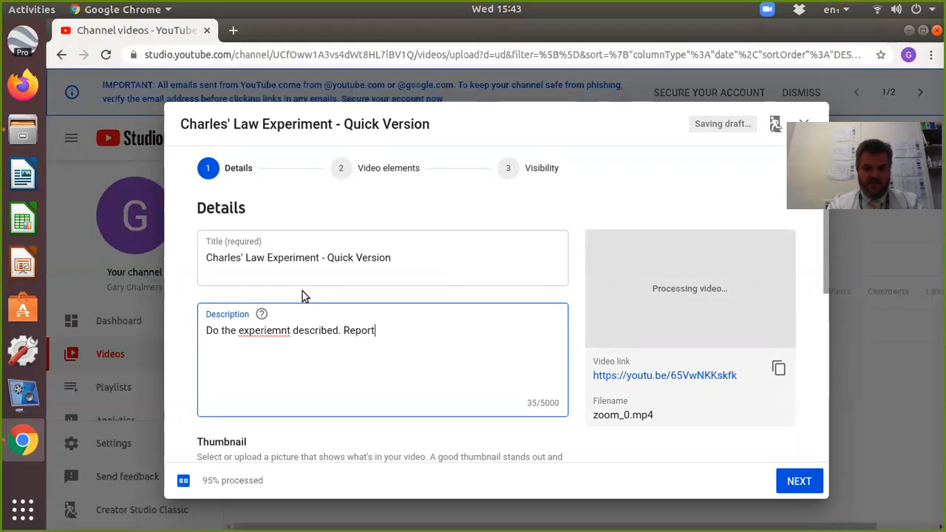
pyautogui.write(' from y')
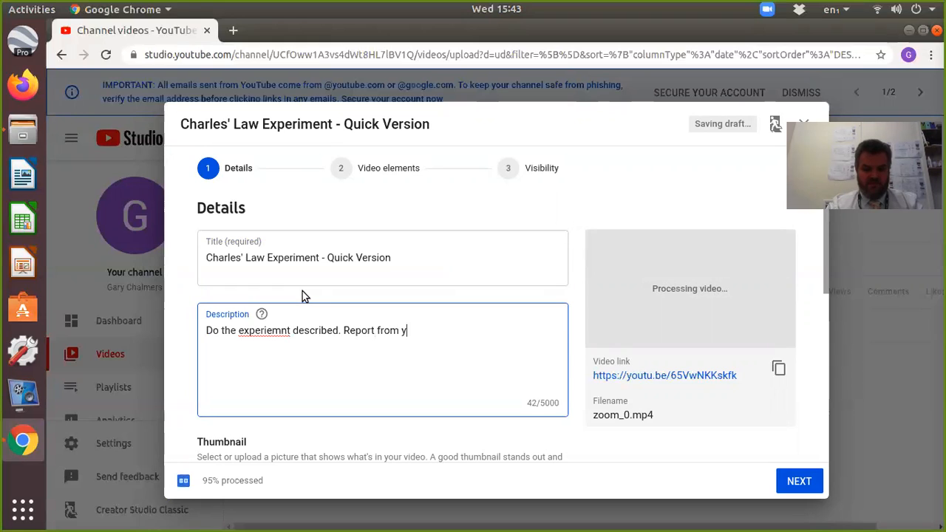
pyautogui.write('ou due on Monday')
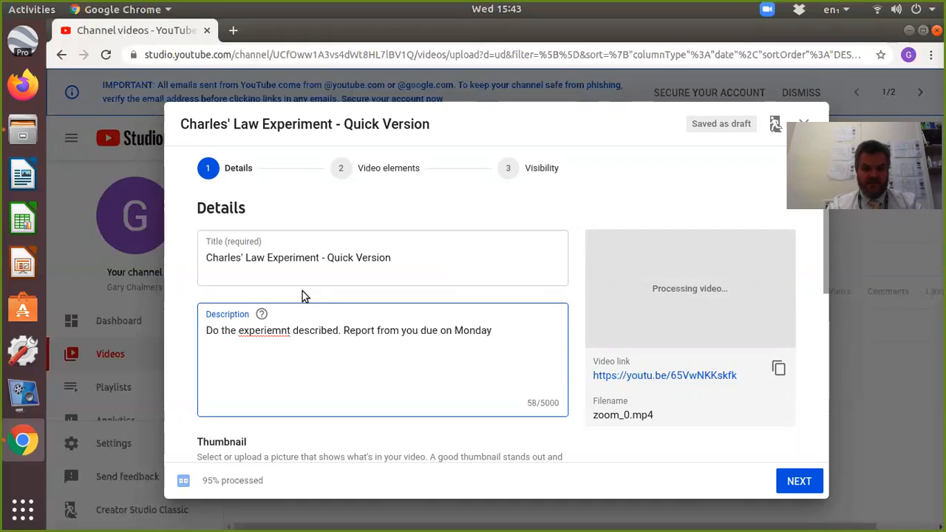
pyautogui.write('30 ')
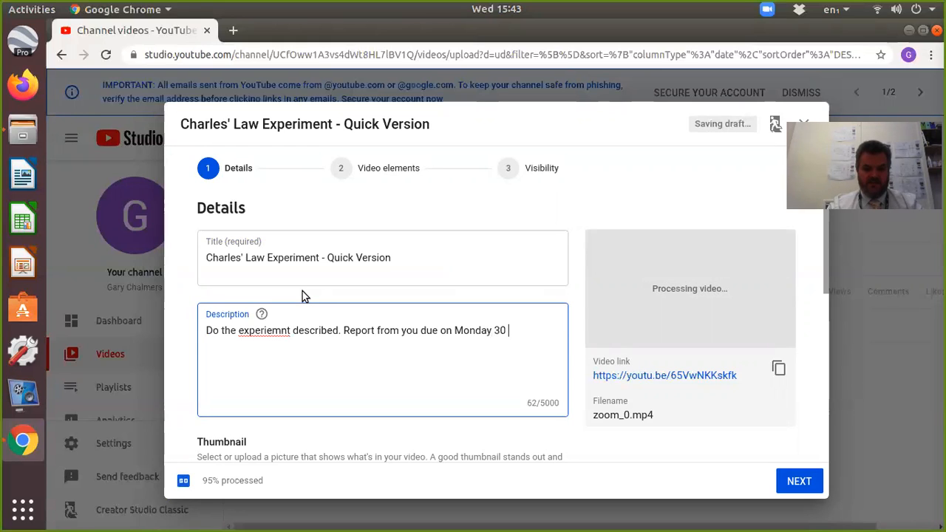
pyautogui.write('March ')
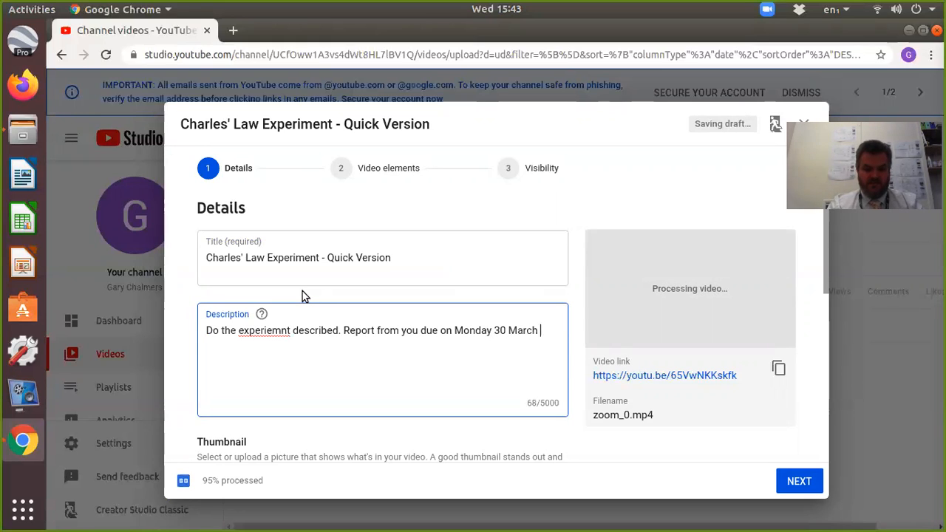
pyautogui.write('at 9am.')
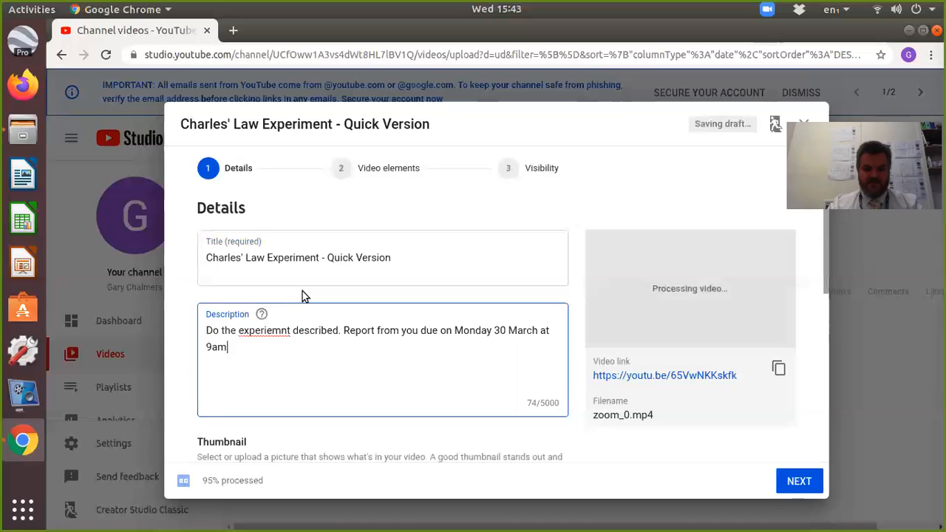
pyautogui.rightClick(279, 331)
pyautogui.click(296, 337)
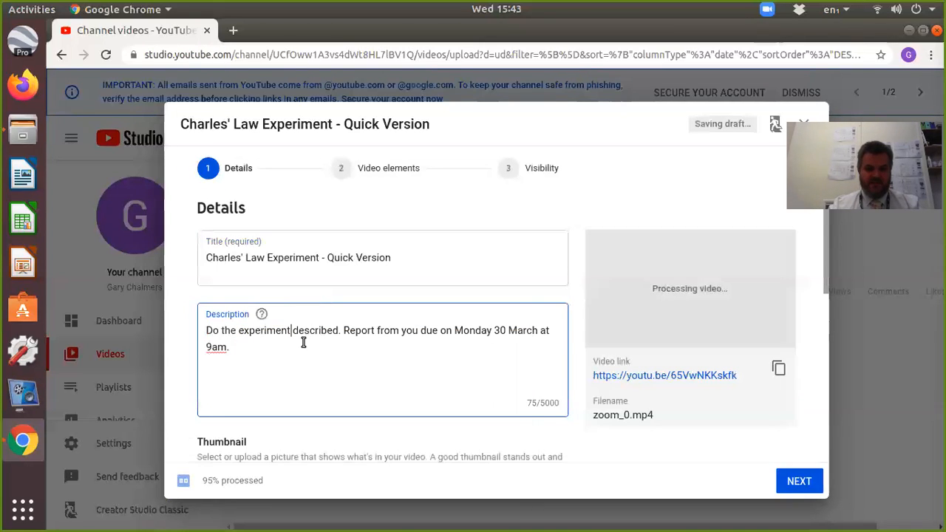
pyautogui.click(249, 348)
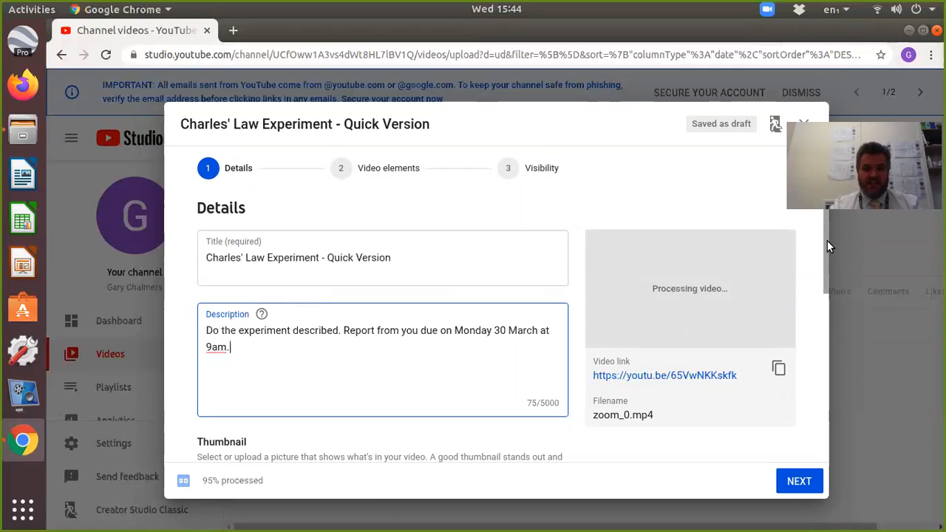
# Declare the video as Made for Kids in the audience setting of its details.
pyautogui.moveTo(827, 241); pyautogui.dragTo(832, 410)
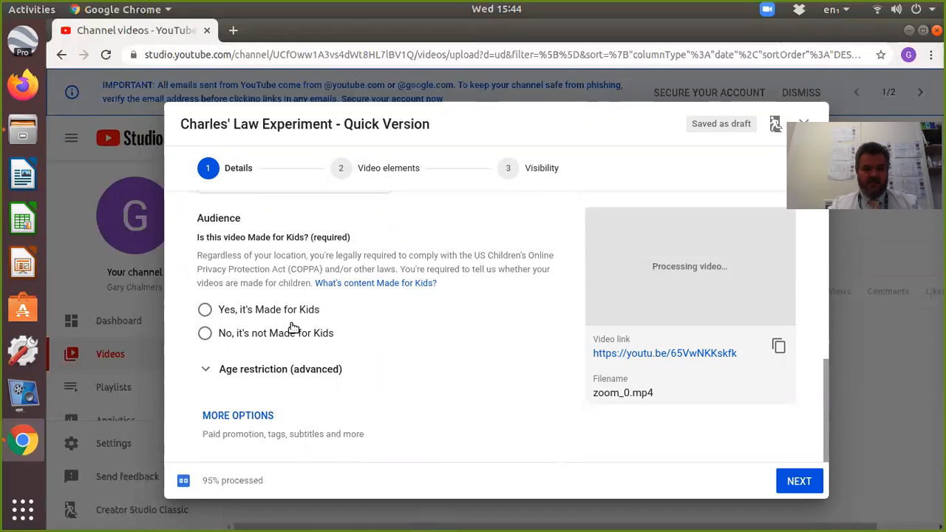
pyautogui.click(206, 312)
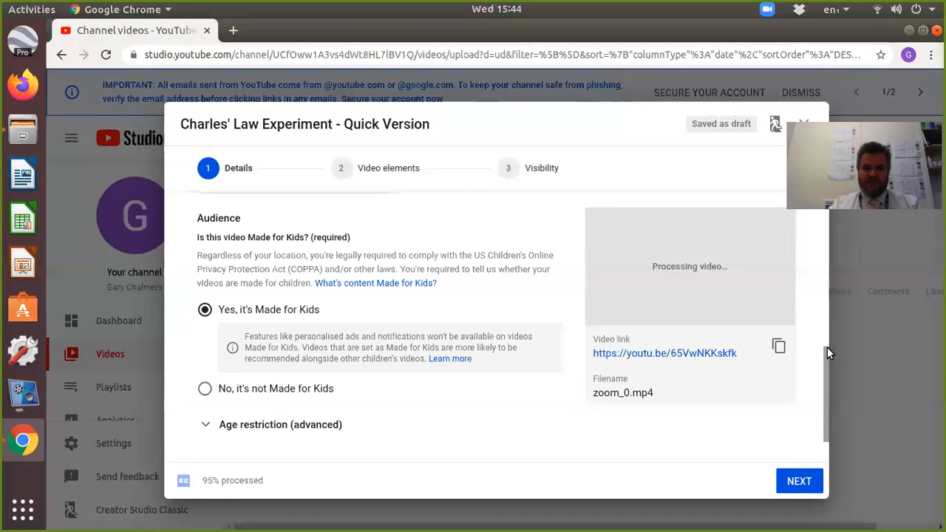
pyautogui.moveTo(824, 348); pyautogui.dragTo(827, 207)
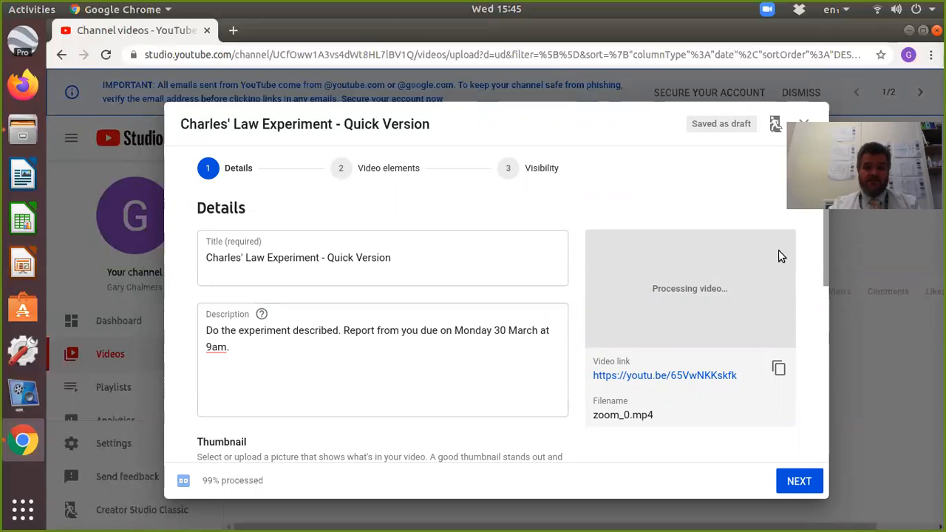
pyautogui.moveTo(825, 248); pyautogui.dragTo(811, 228)
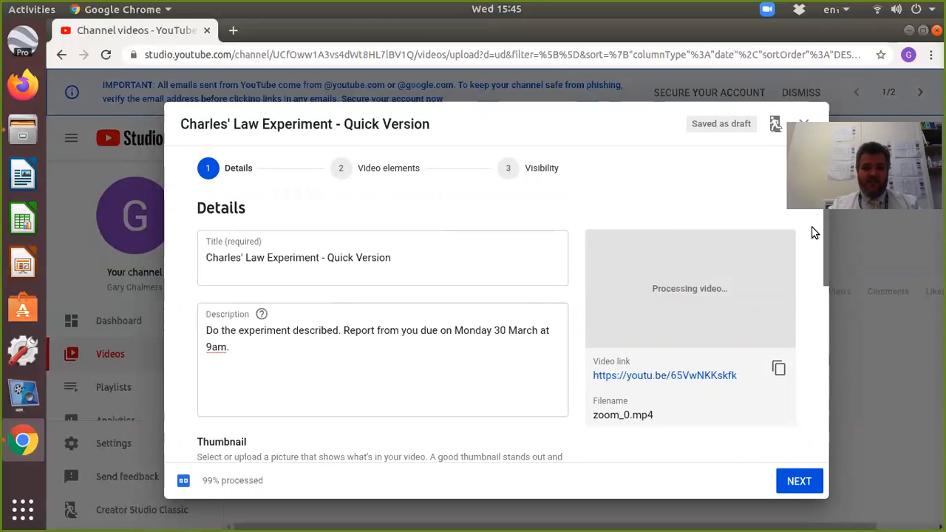
# Skip the video elements and set the video's visibility to Public.
pyautogui.click(357, 172)
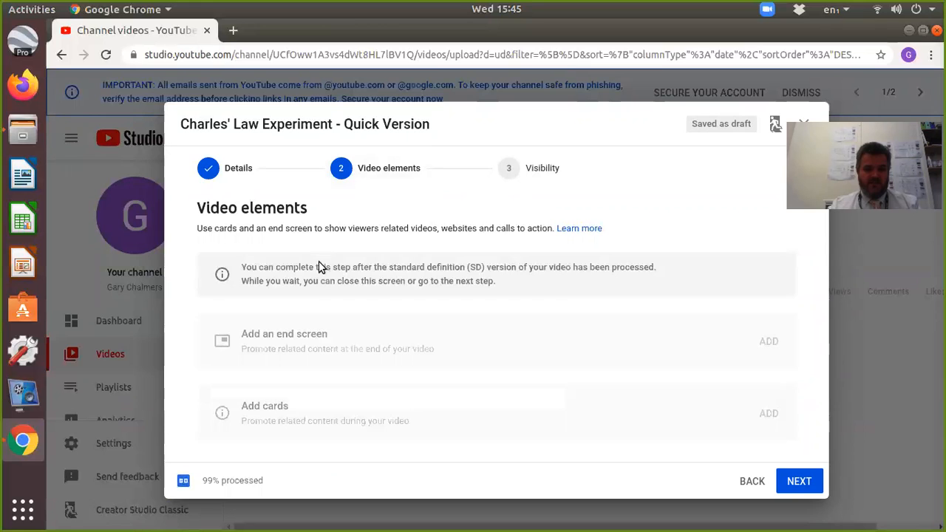
pyautogui.click(520, 174)
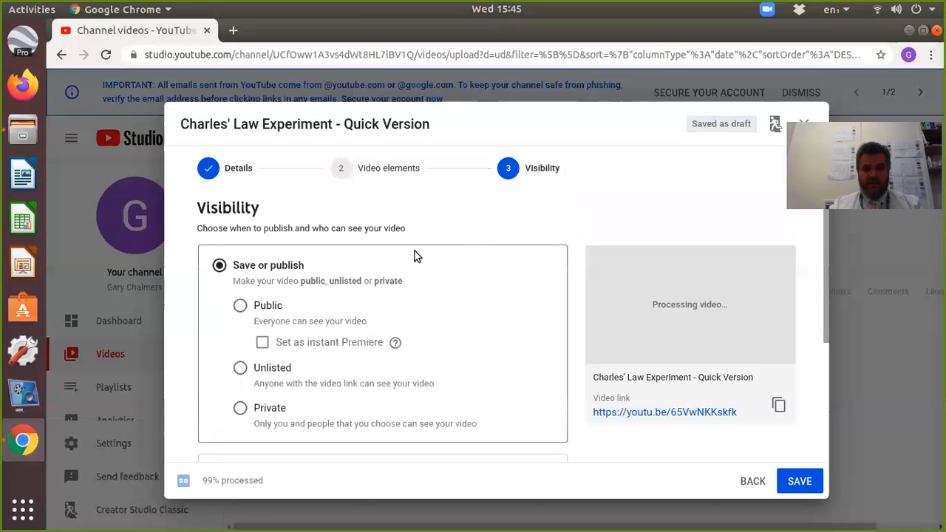
pyautogui.click(241, 307)
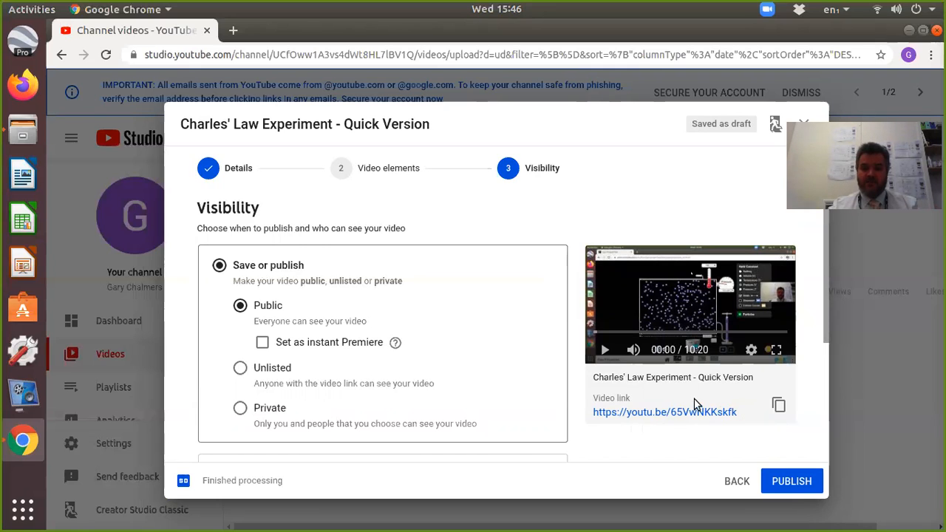
# Copy the video link and paste it into a blank LibreOffice Writer document.
pyautogui.moveTo(739, 413); pyautogui.dragTo(595, 414)
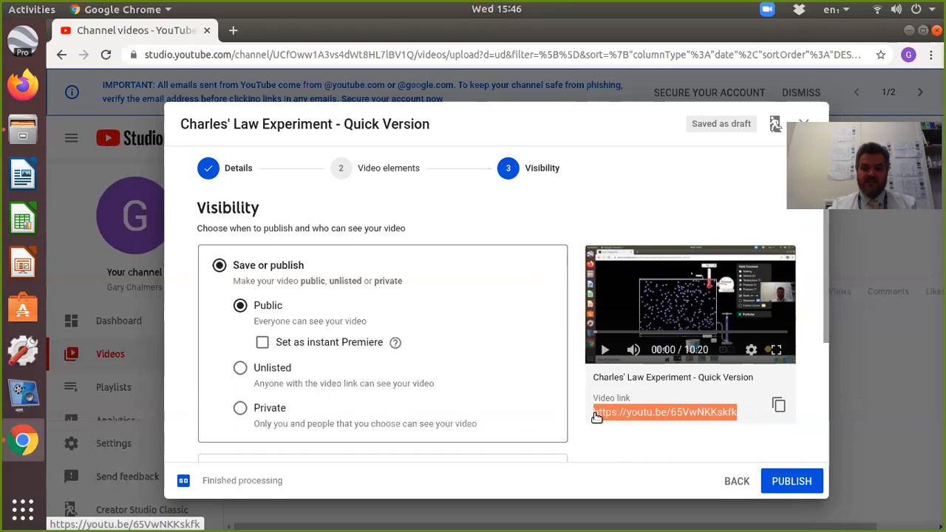
pyautogui.rightClick(609, 413)
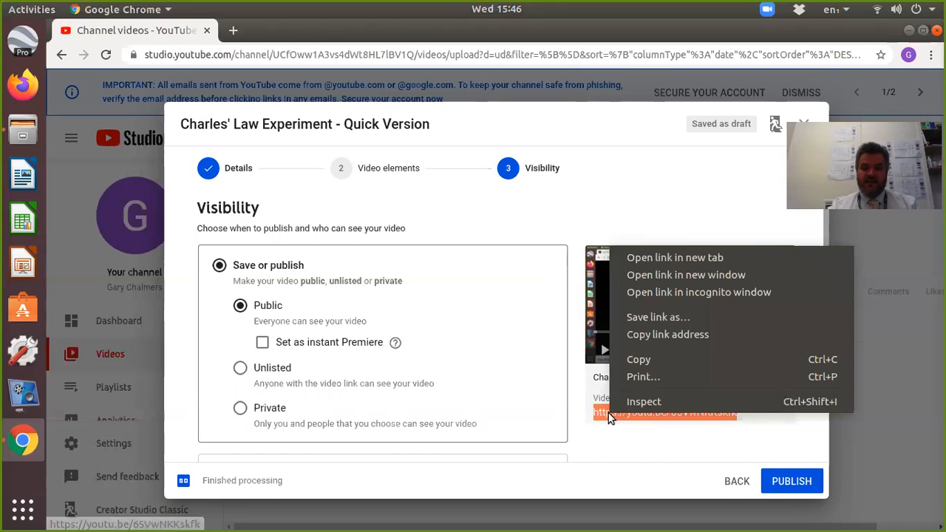
pyautogui.click(643, 361)
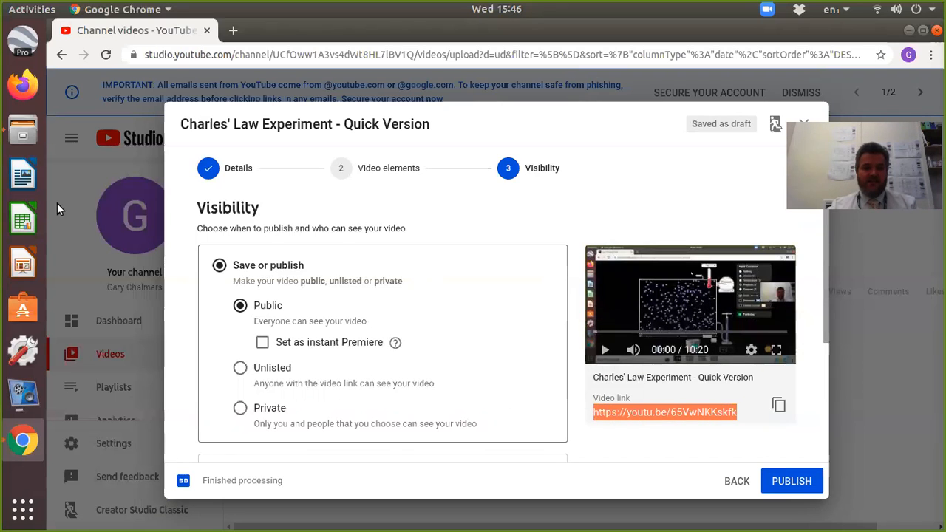
pyautogui.click(25, 178)
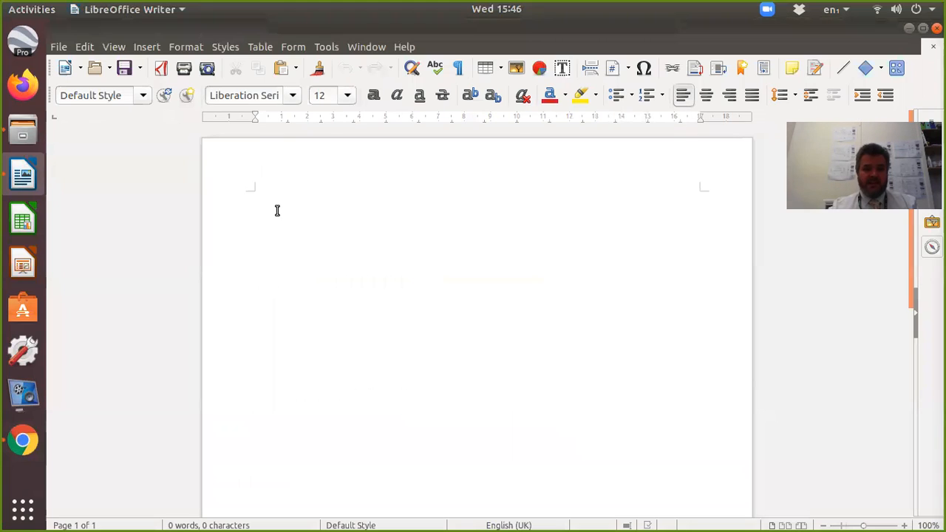
pyautogui.rightClick(277, 211)
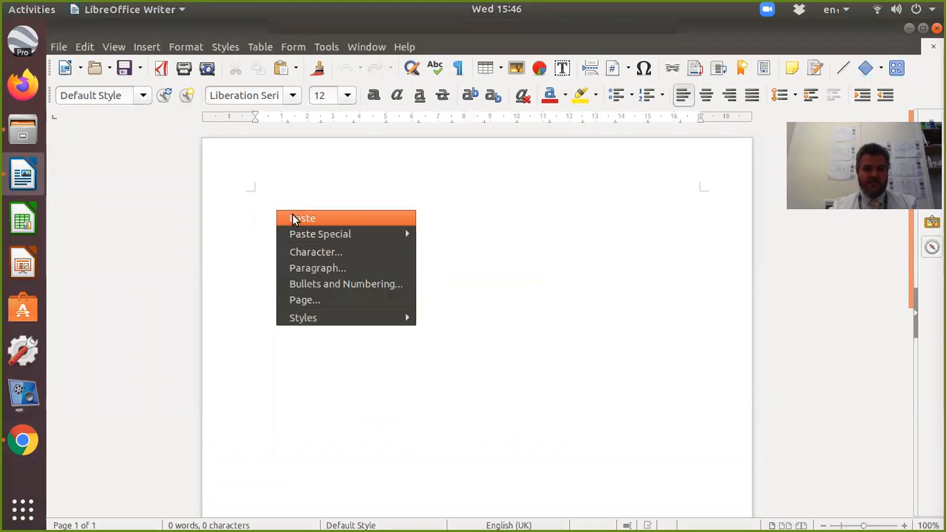
pyautogui.click(296, 215)
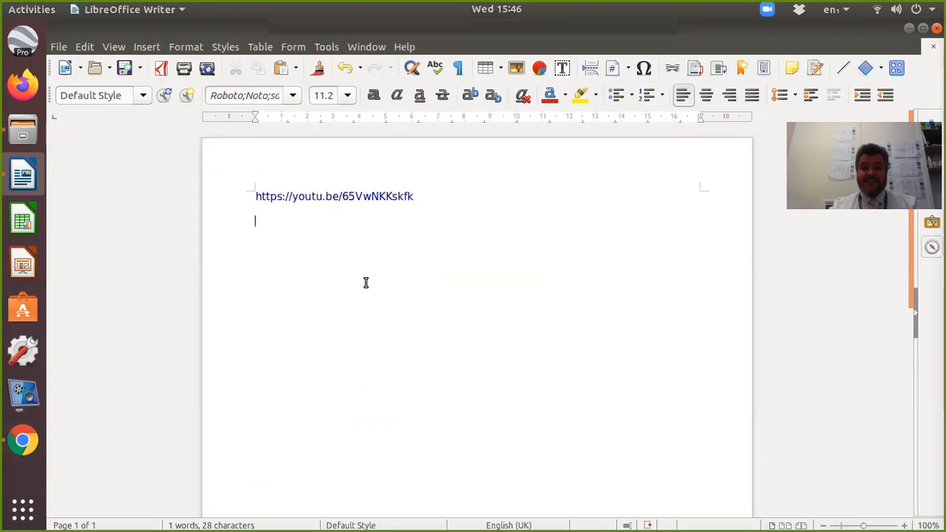
# Switch back to Google Chrome, publish the video and dismiss the sharing dialog.
pyautogui.click(20, 441)
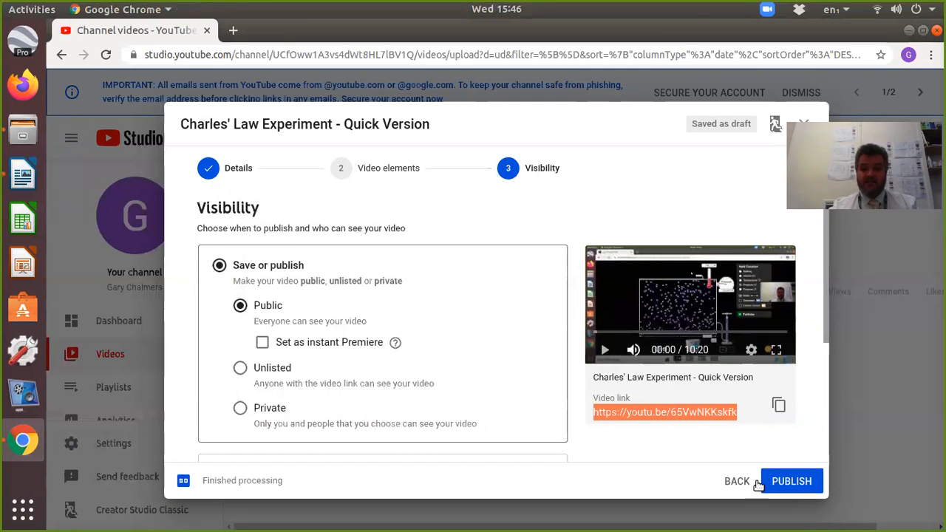
pyautogui.click(786, 481)
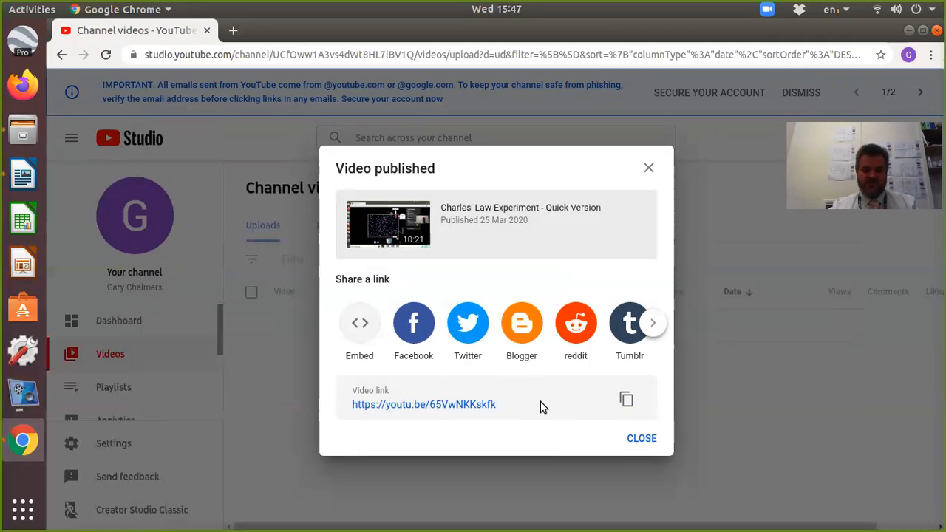
pyautogui.click(641, 442)
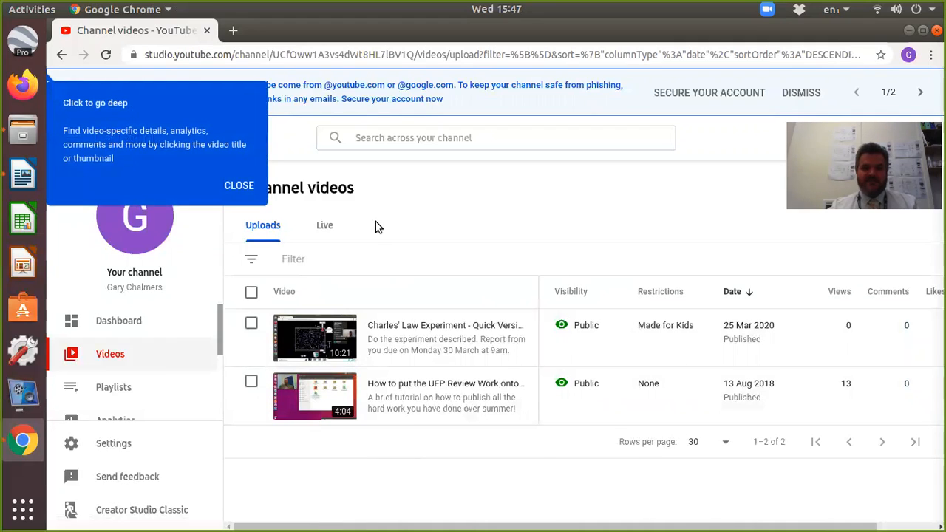
pyautogui.click(641, 41)
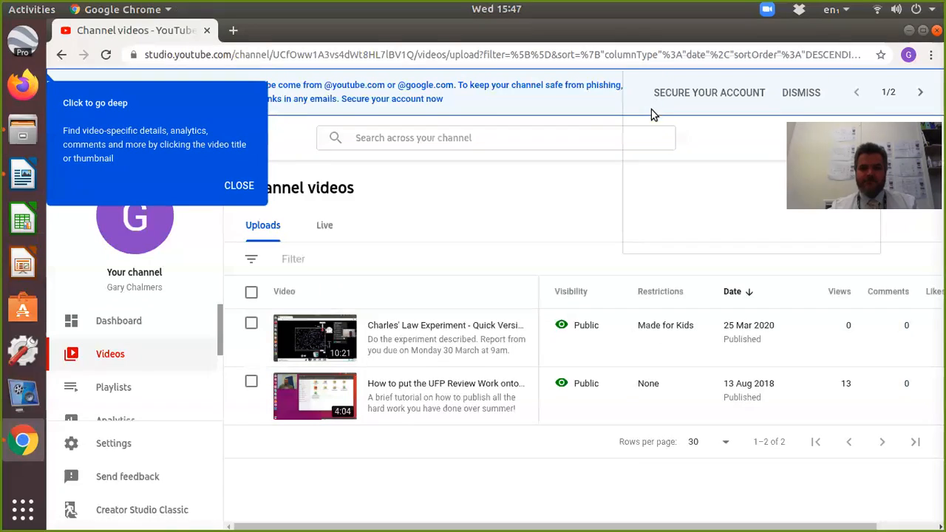